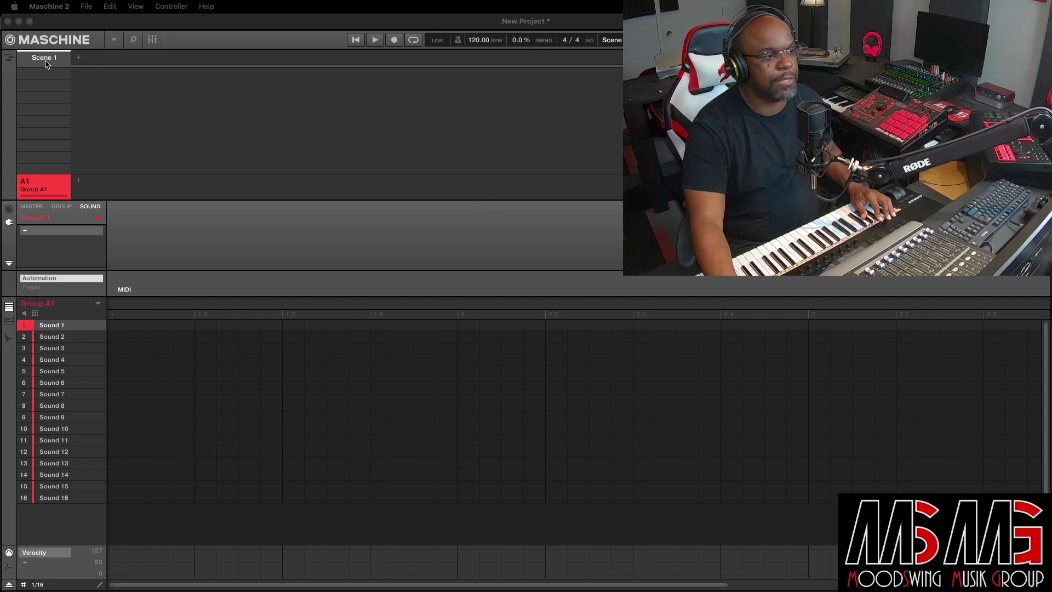
- In Preferences, turn automatic project backup off and back on, then close the dialog
{"action": "left_click", "coordinate": [222, 43]}
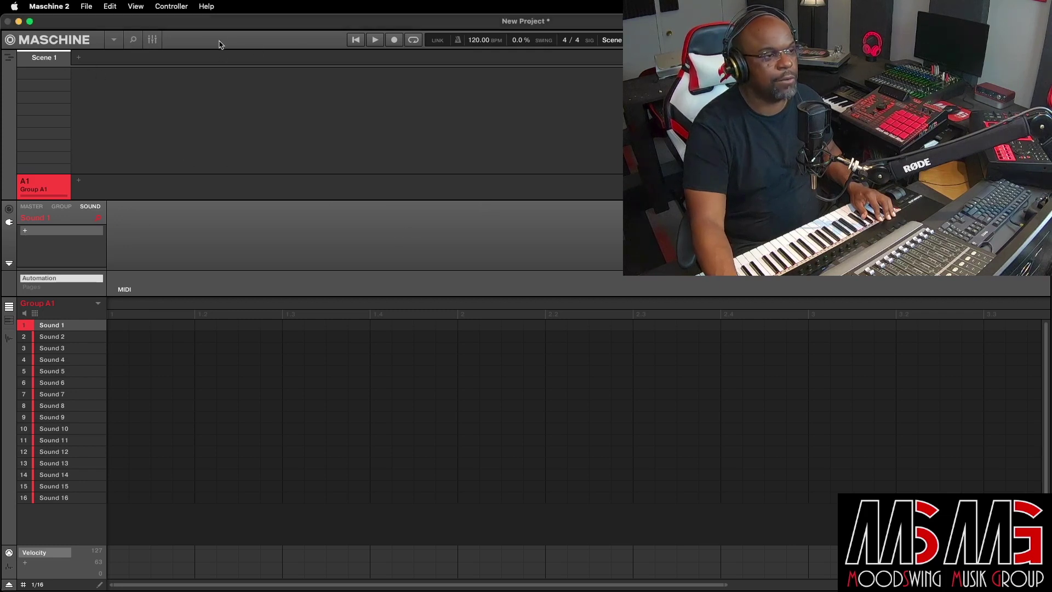
{"action": "left_click", "coordinate": [114, 40]}
{"action": "mouse_move", "coordinate": [122, 58]}
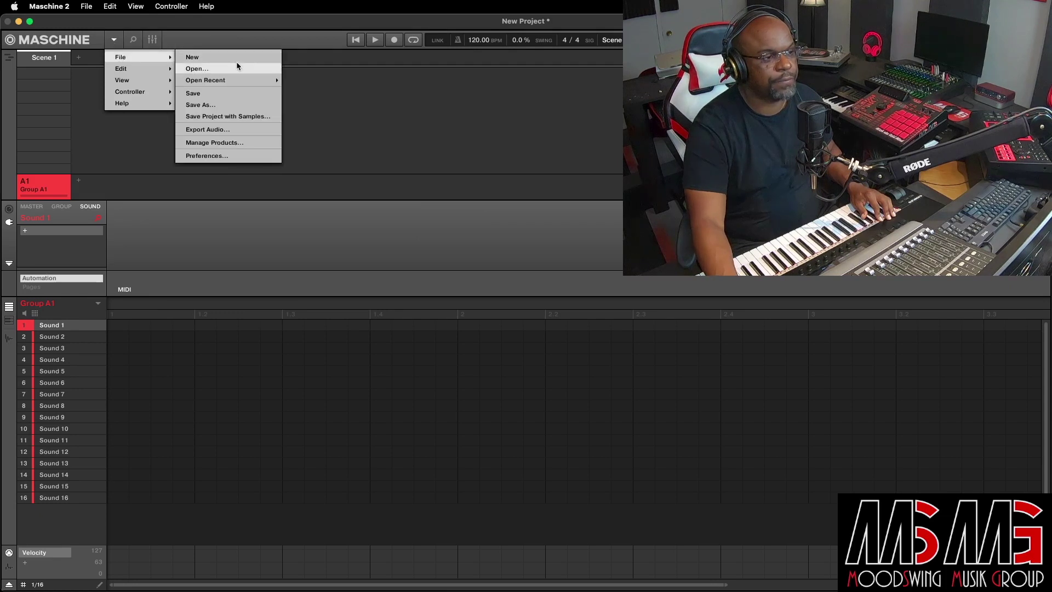
{"action": "left_click", "coordinate": [221, 156]}
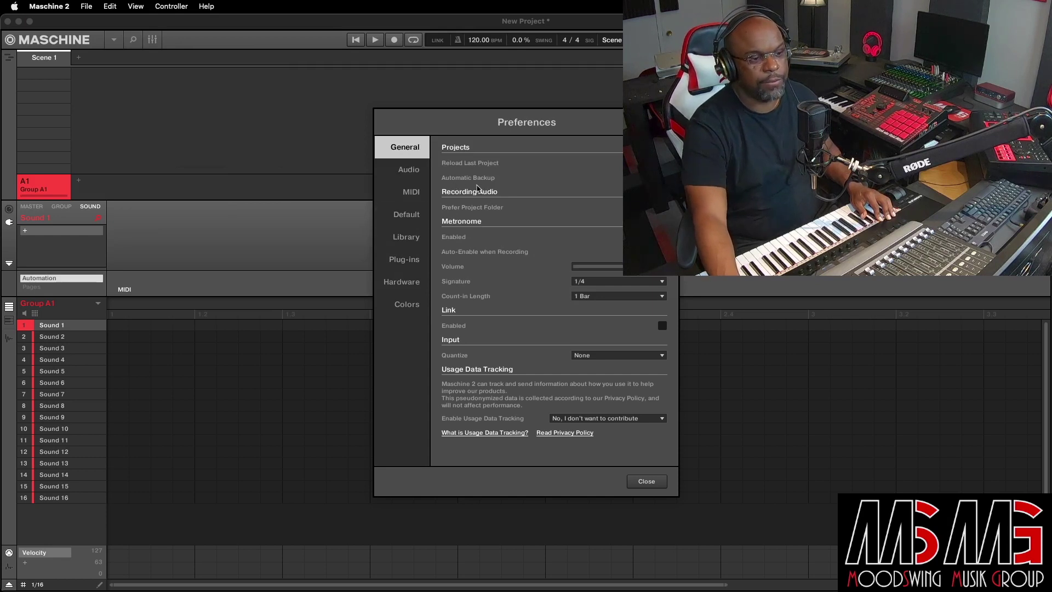
{"action": "left_click_drag", "start_coordinate": [510, 132], "coordinate": [379, 130]}
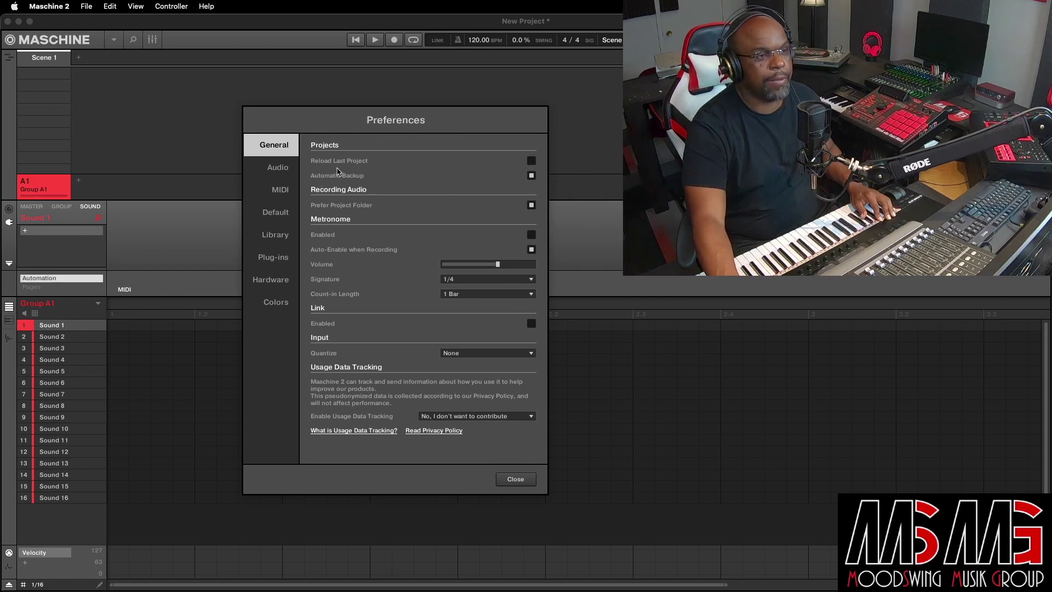
{"action": "left_click", "coordinate": [532, 175]}
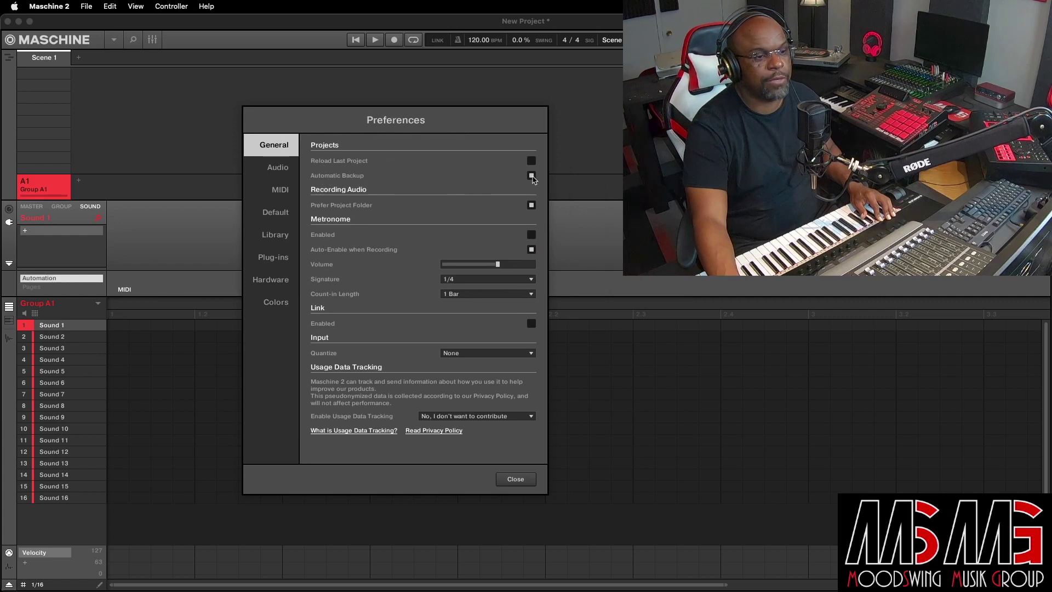
{"action": "left_click", "coordinate": [532, 176]}
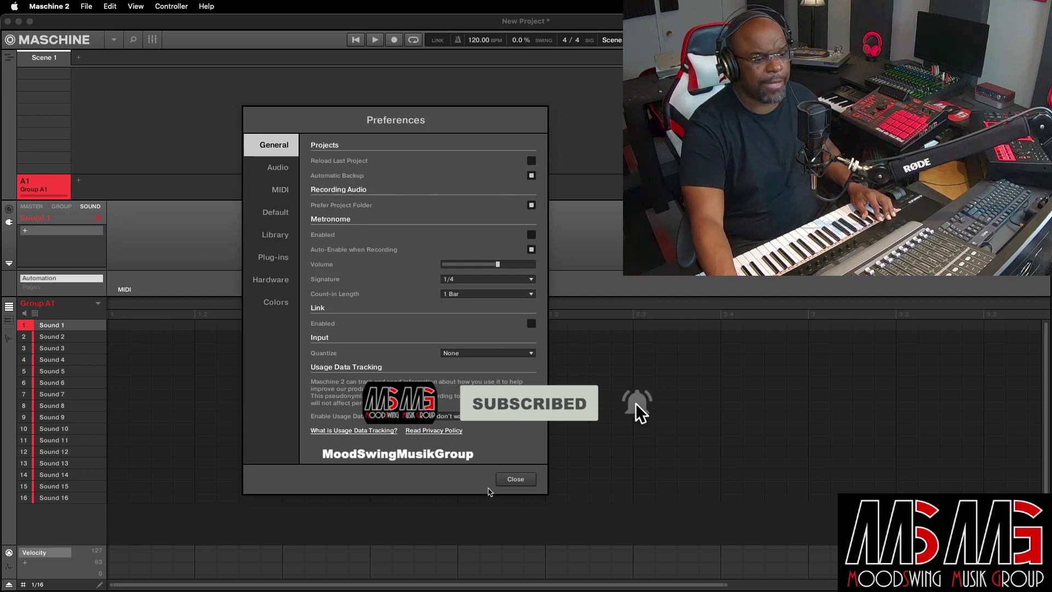
{"action": "left_click", "coordinate": [515, 480]}
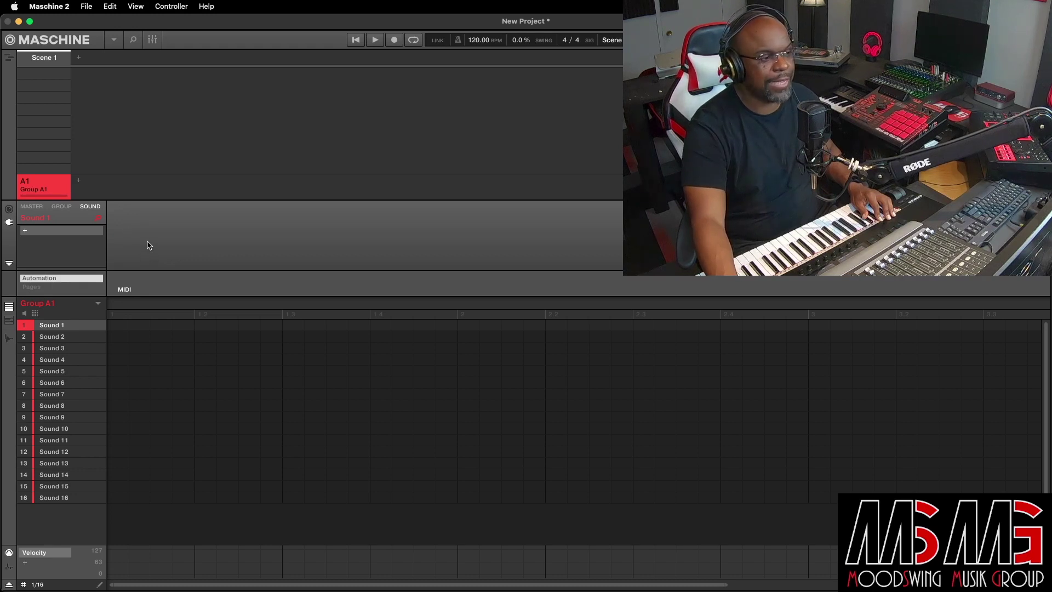
- Load Kontakt (VST) on Sound 1 with the Scarbee Mark I Blue Ballad.nki instrument
{"action": "left_click", "coordinate": [25, 231]}
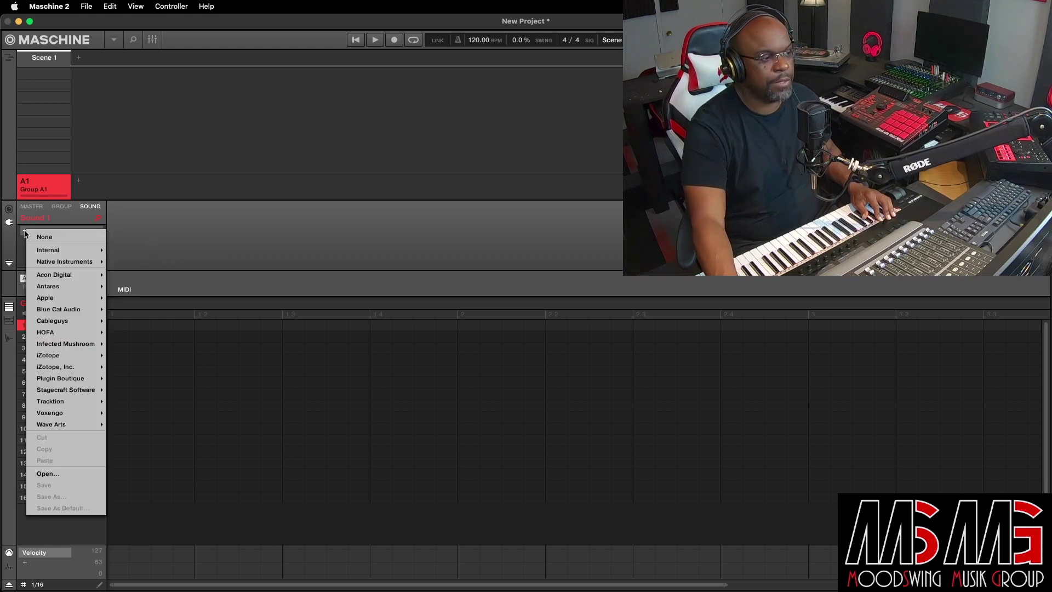
{"action": "mouse_move", "coordinate": [47, 267]}
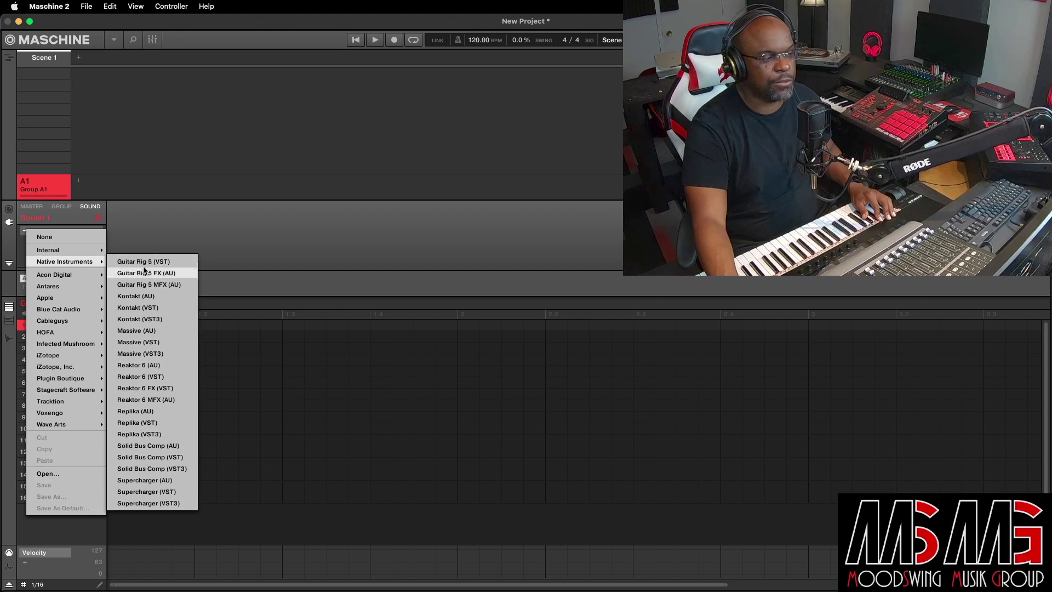
{"action": "left_click", "coordinate": [138, 309]}
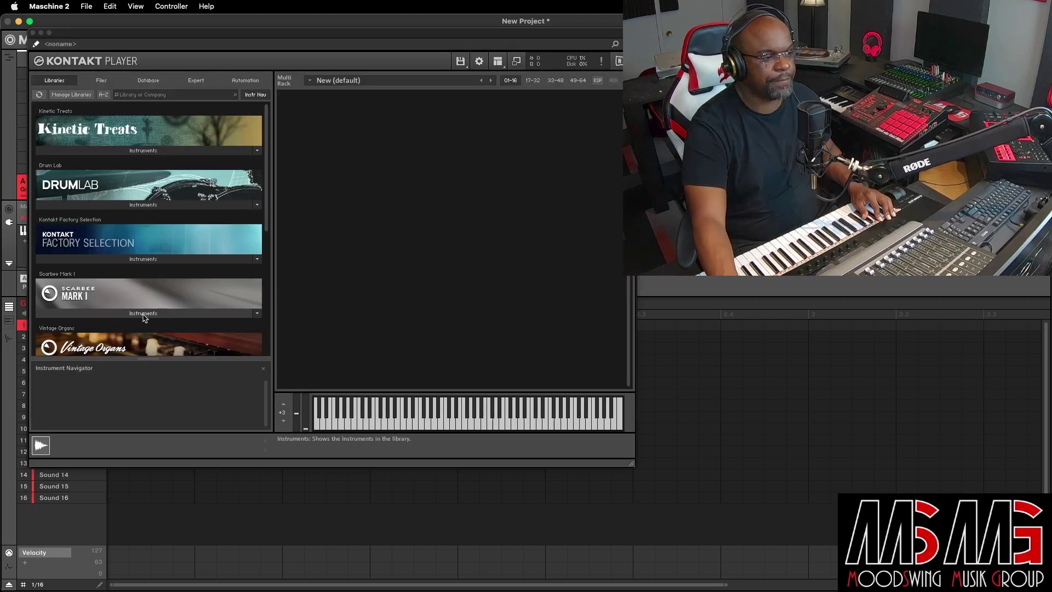
{"action": "left_click", "coordinate": [145, 314]}
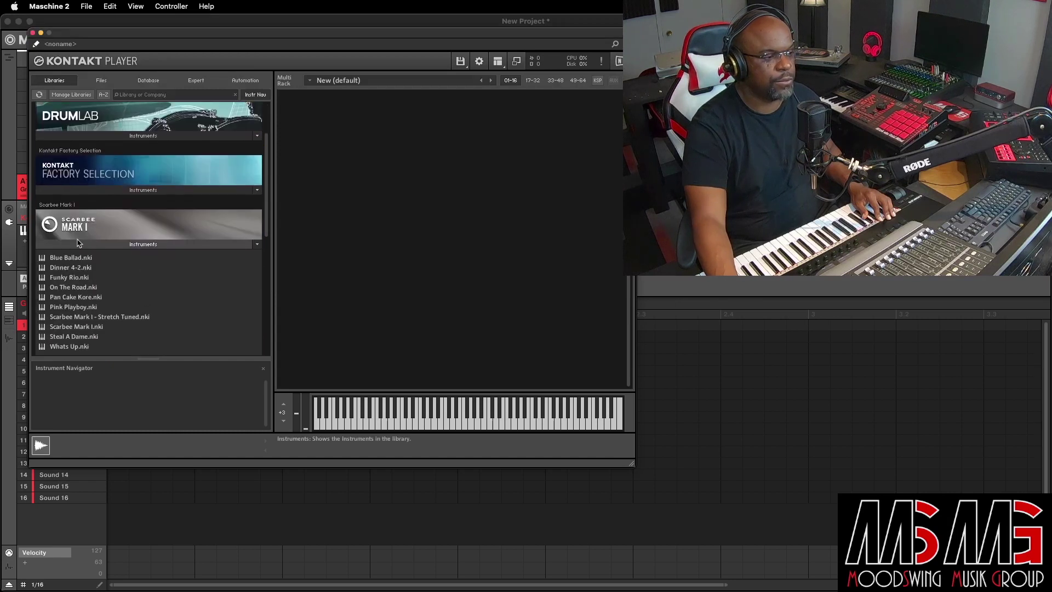
{"action": "double_click", "coordinate": [74, 259]}
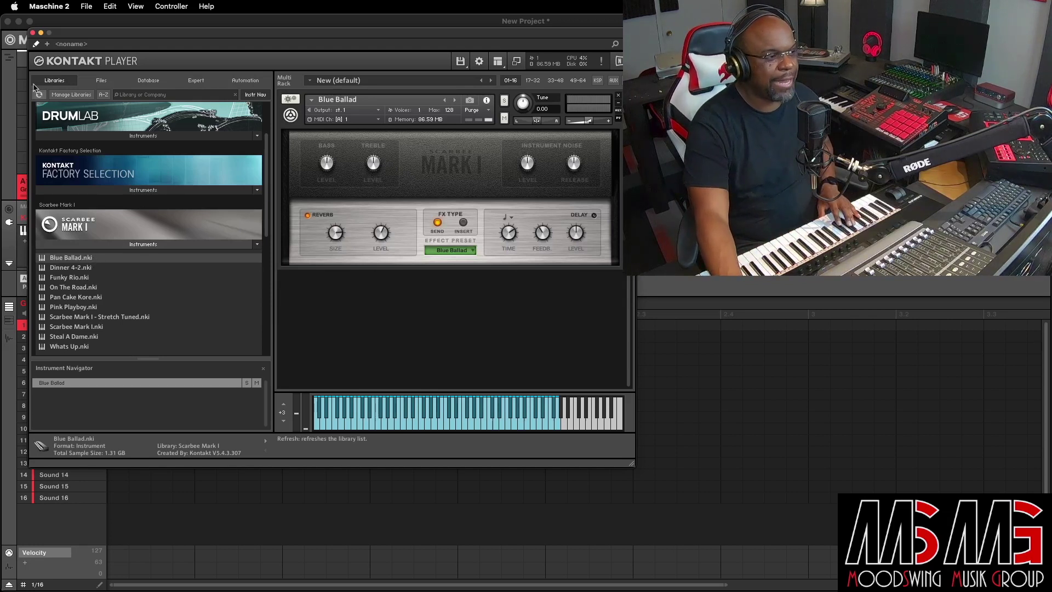
- Close the Kontakt window, select the empty Sound 2 and show its sampling recorder
{"action": "left_click", "coordinate": [33, 32]}
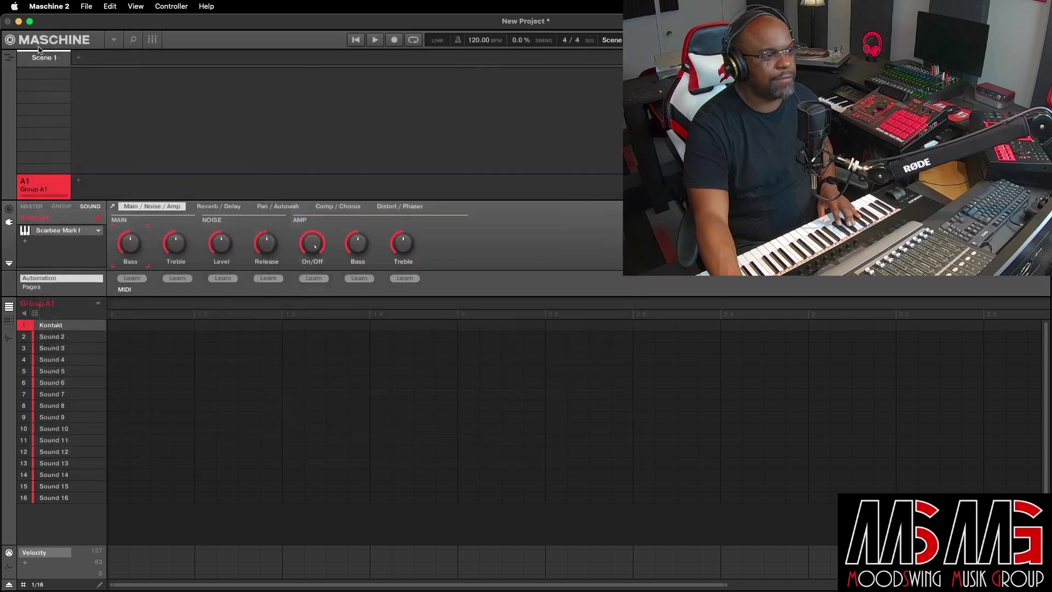
{"action": "left_click", "coordinate": [58, 340]}
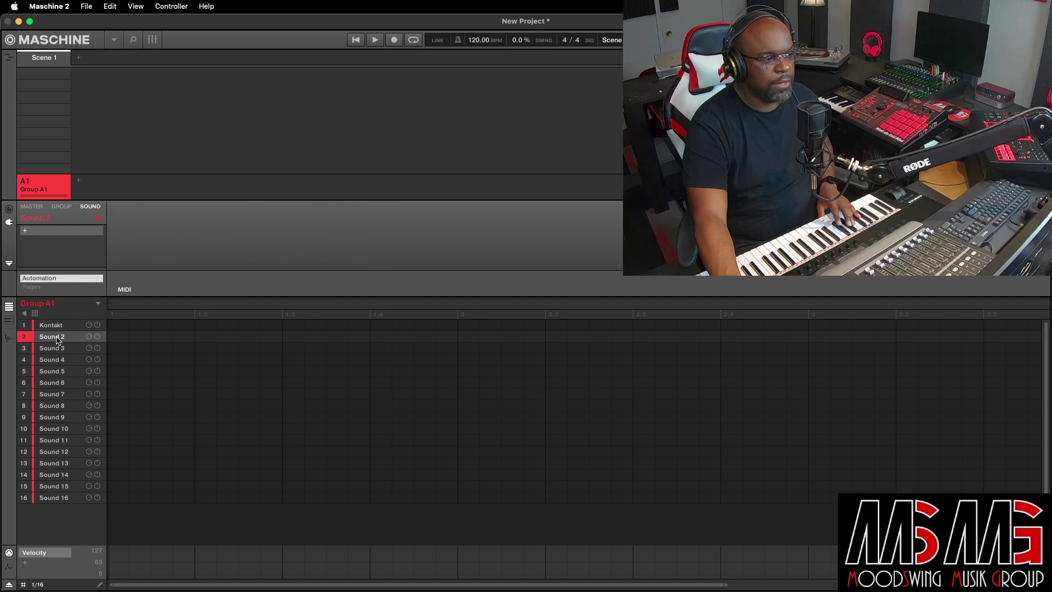
{"action": "left_click", "coordinate": [9, 340]}
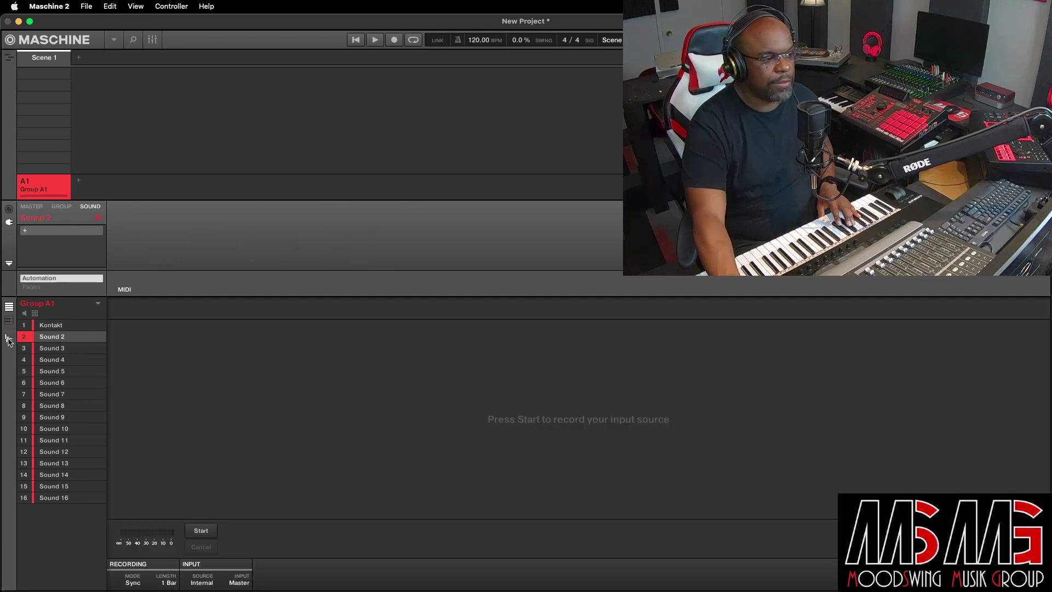
- Change the recording mode from Sync to Auto
{"action": "left_click", "coordinate": [132, 584]}
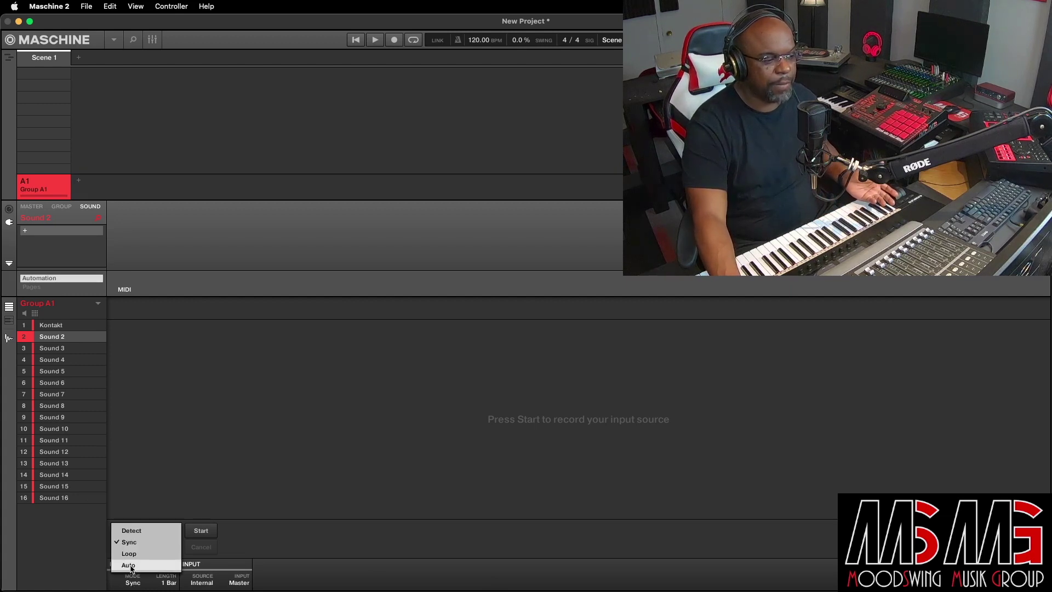
{"action": "left_click", "coordinate": [132, 568]}
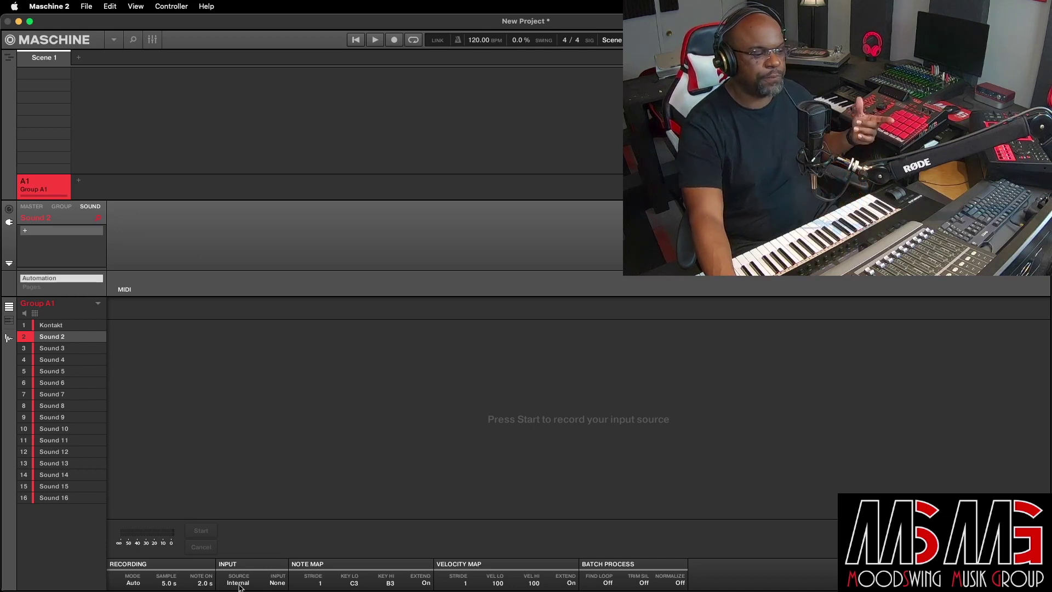
{"action": "left_click", "coordinate": [240, 585]}
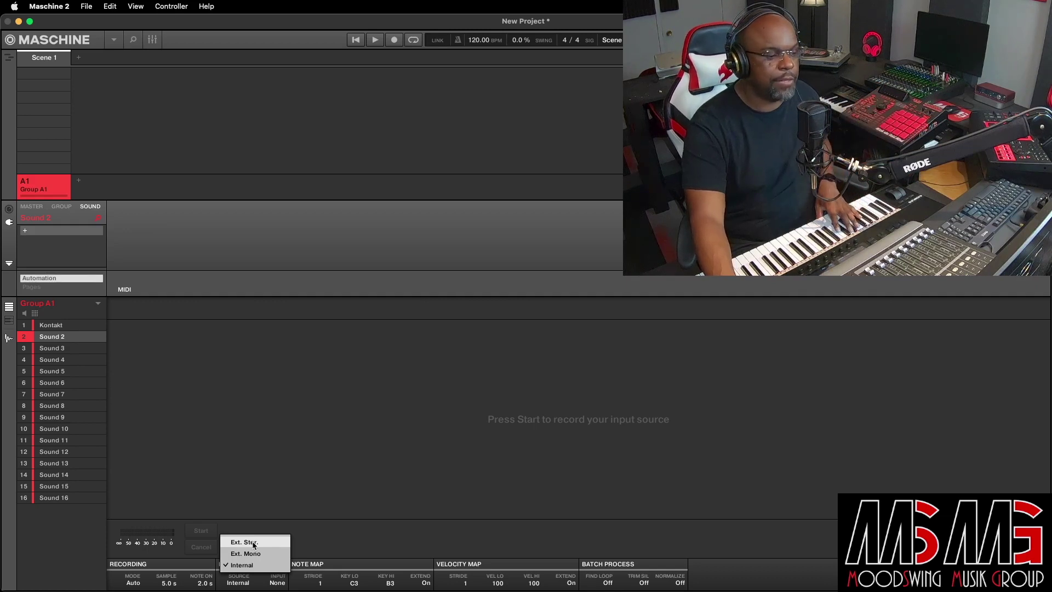
{"action": "left_click", "coordinate": [245, 568]}
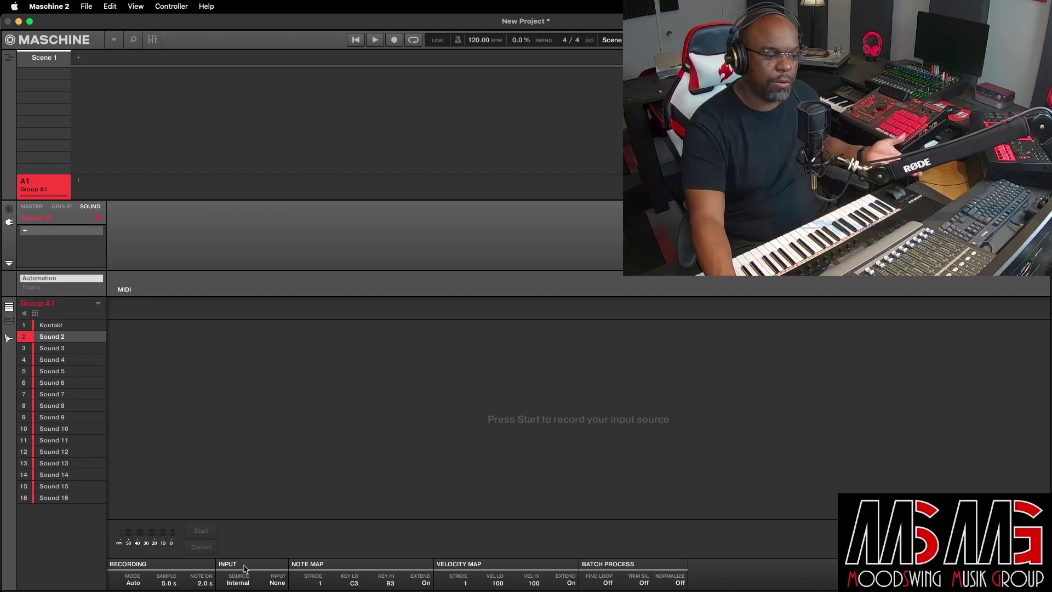
- Set the sampling input to A1:S1-1, the Kontakt instrument on Sound 1
{"action": "left_click", "coordinate": [277, 584]}
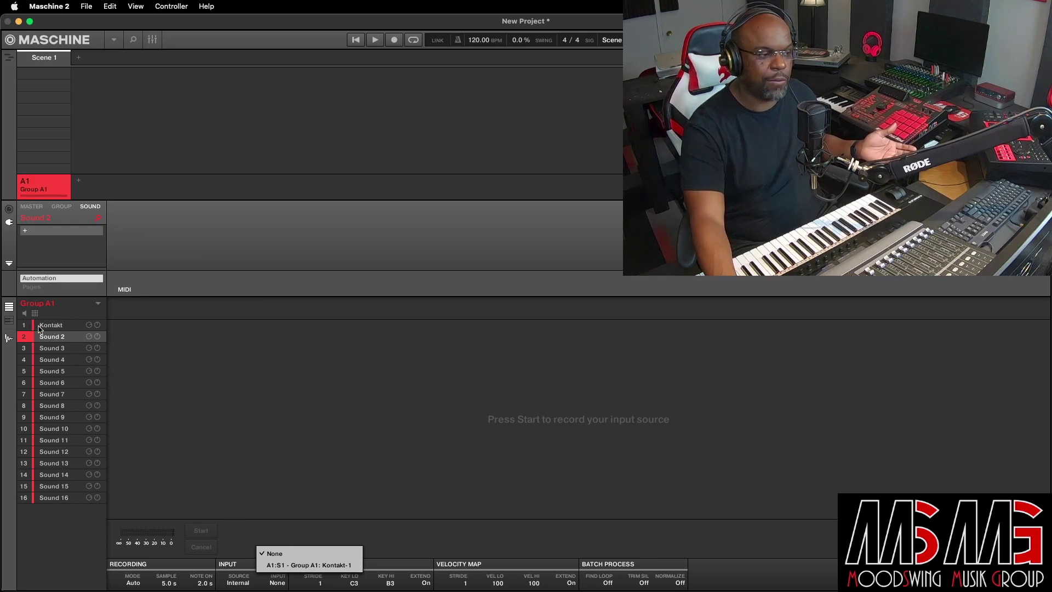
{"action": "left_click", "coordinate": [309, 566]}
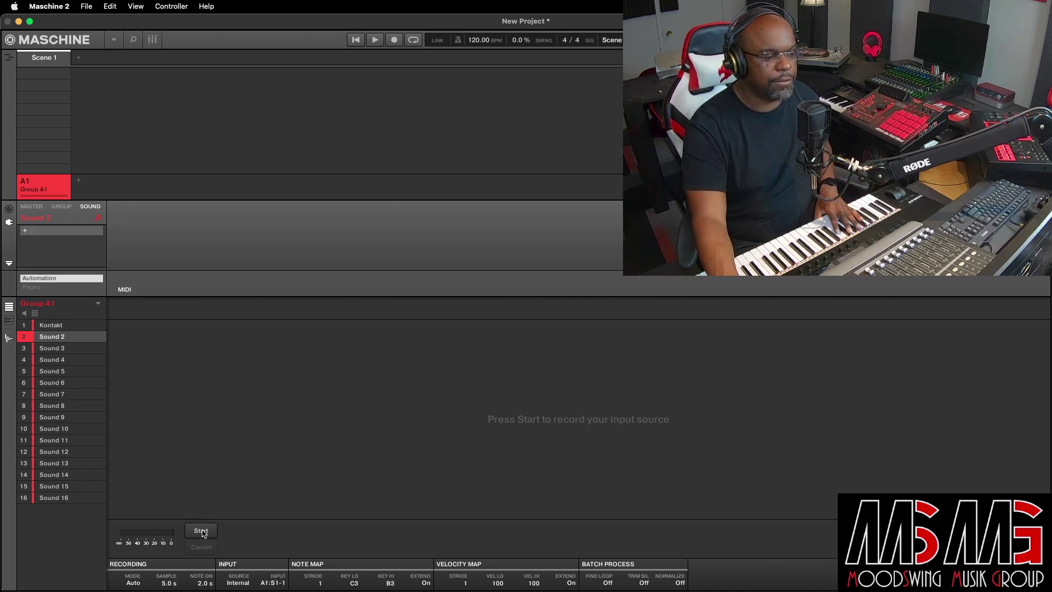
- Start auto-sampling Kontakt, recording twelve notes from C3 to B3
{"action": "left_click", "coordinate": [201, 531]}
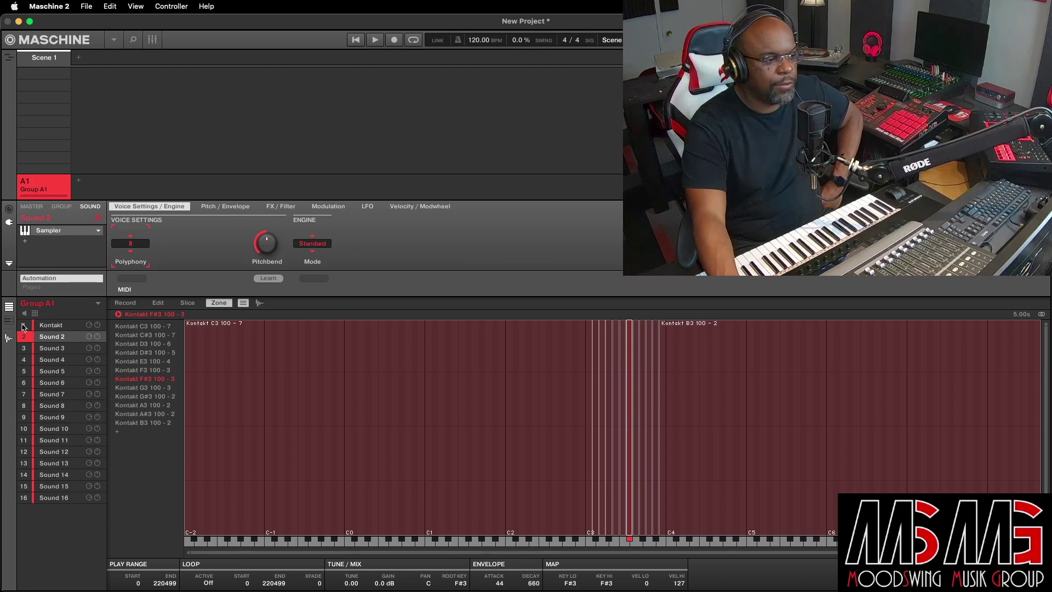
- Mute the original Kontakt sound slot in the sound list
{"action": "left_click", "coordinate": [25, 327]}
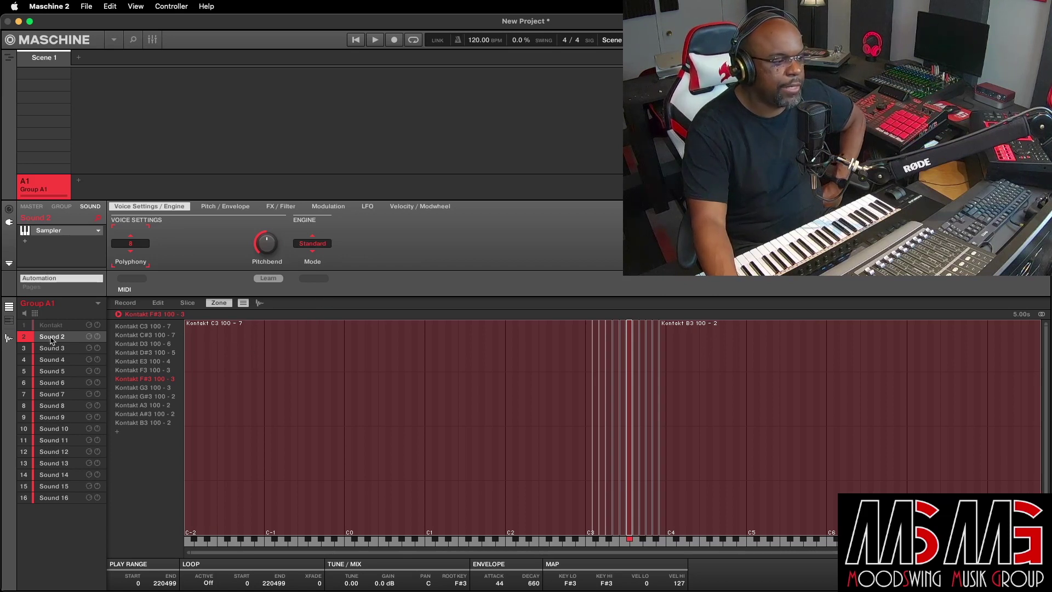
- Change Sound 2's name to 'Test' through its Rename option
{"action": "right_click", "coordinate": [52, 341]}
{"action": "left_click", "coordinate": [78, 466]}
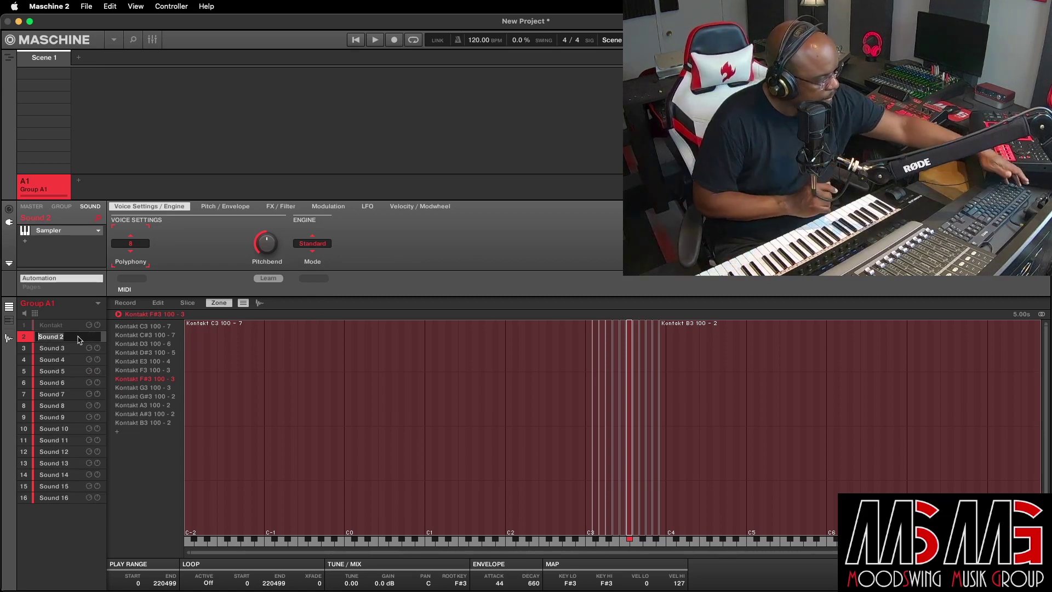
{"action": "type", "text": "Test"}
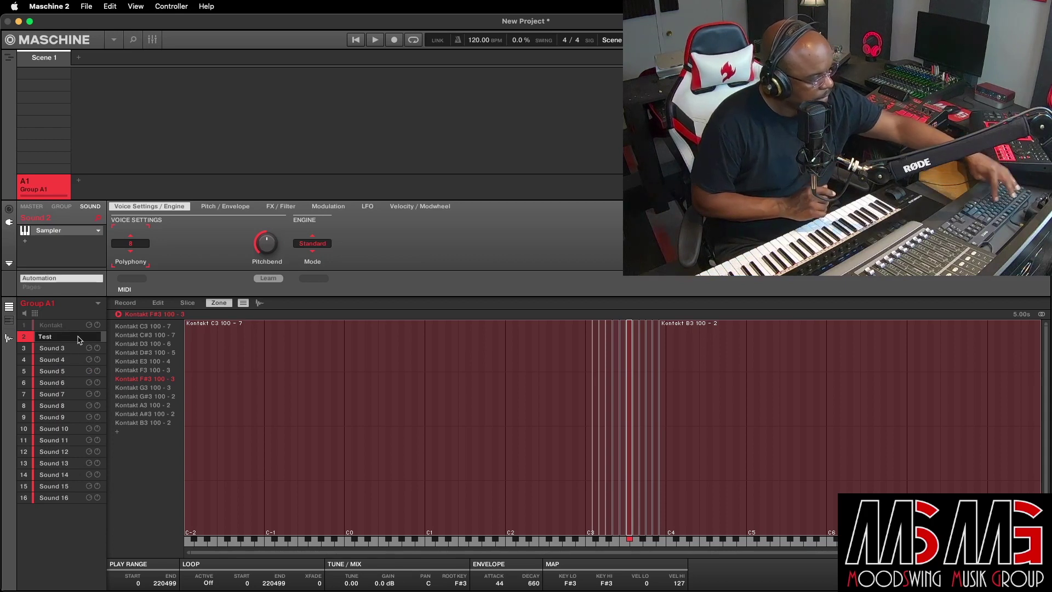
{"action": "key", "text": "Return"}
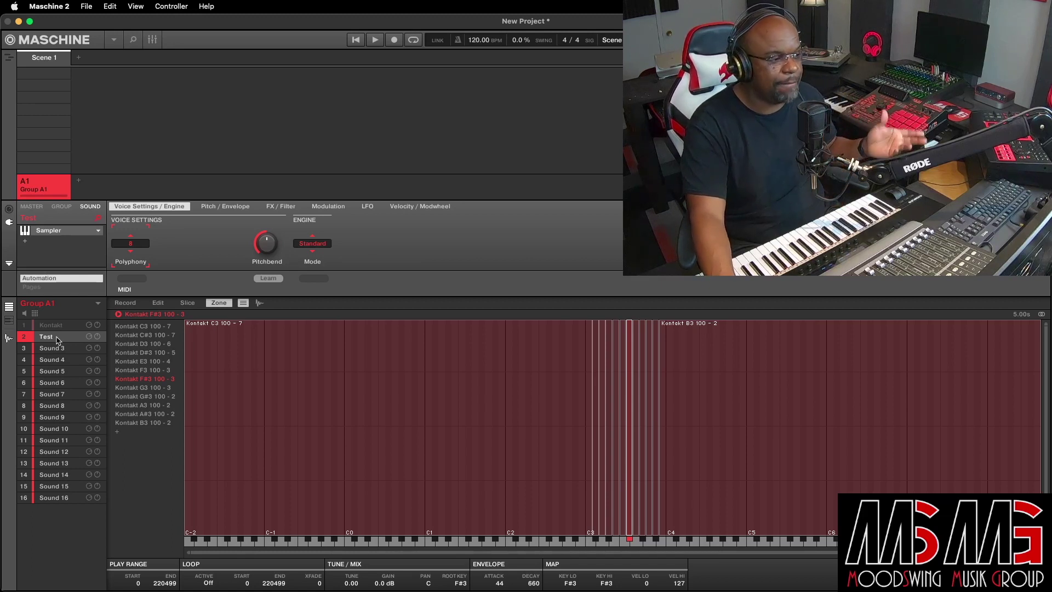
- Try saving Test with samples to Sounds, declining to overwrite the existing Test.mxsnd
{"action": "right_click", "coordinate": [57, 341]}
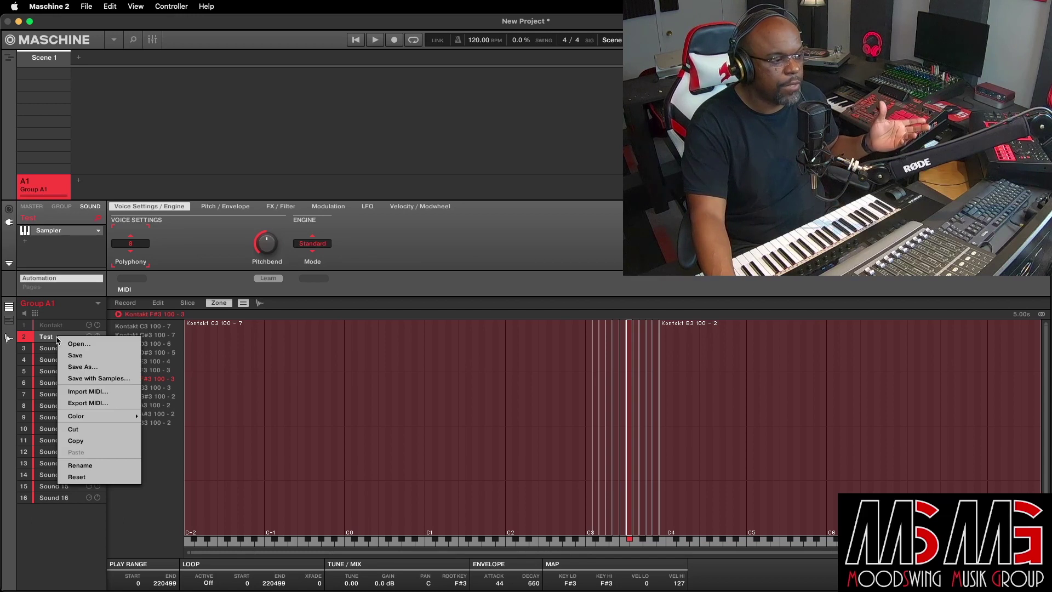
{"action": "left_click", "coordinate": [94, 381]}
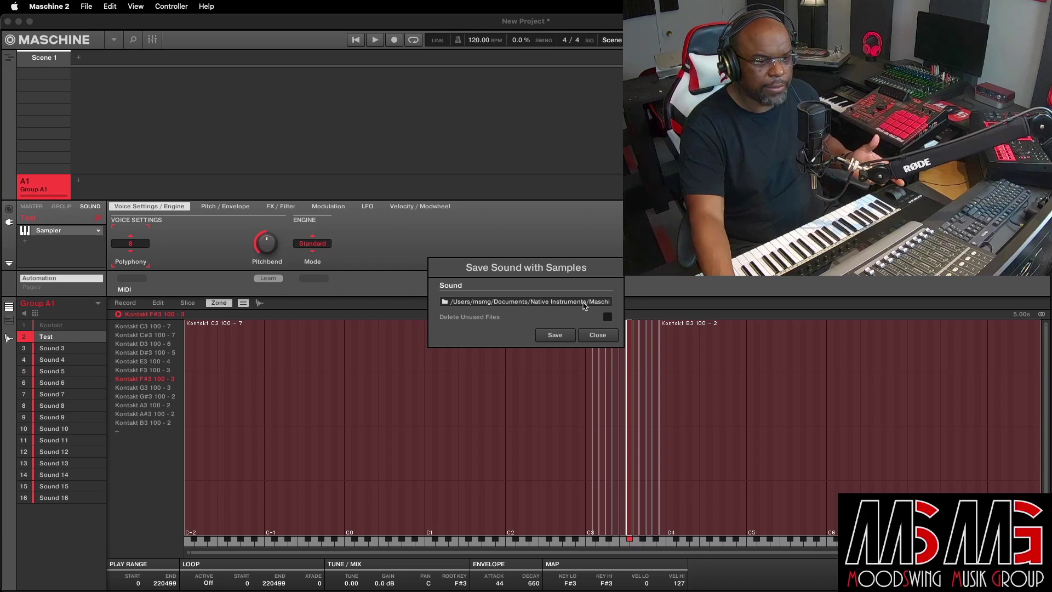
{"action": "left_click", "coordinate": [585, 303]}
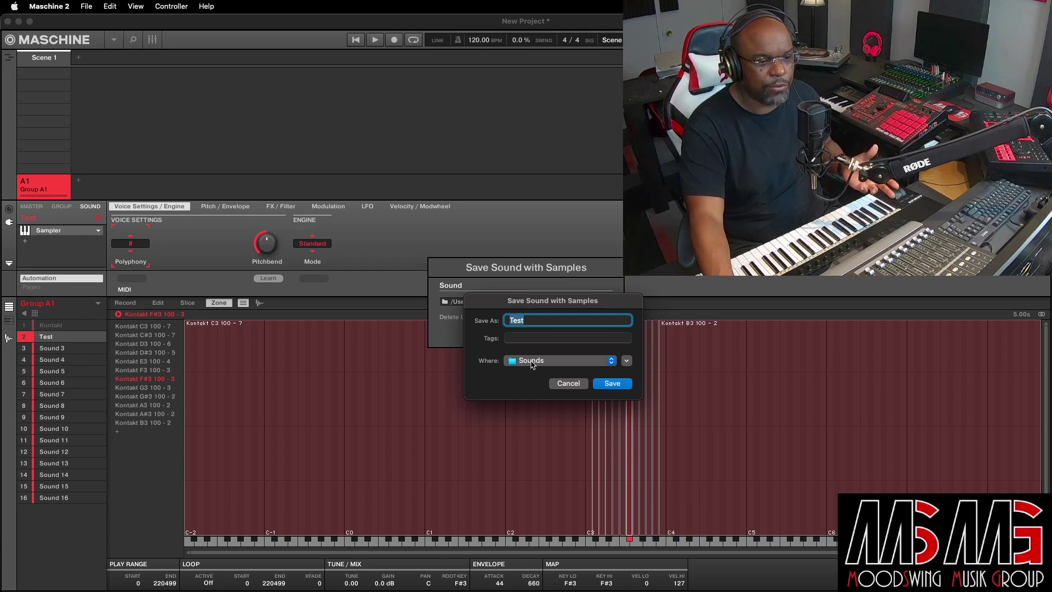
{"action": "left_click", "coordinate": [617, 386]}
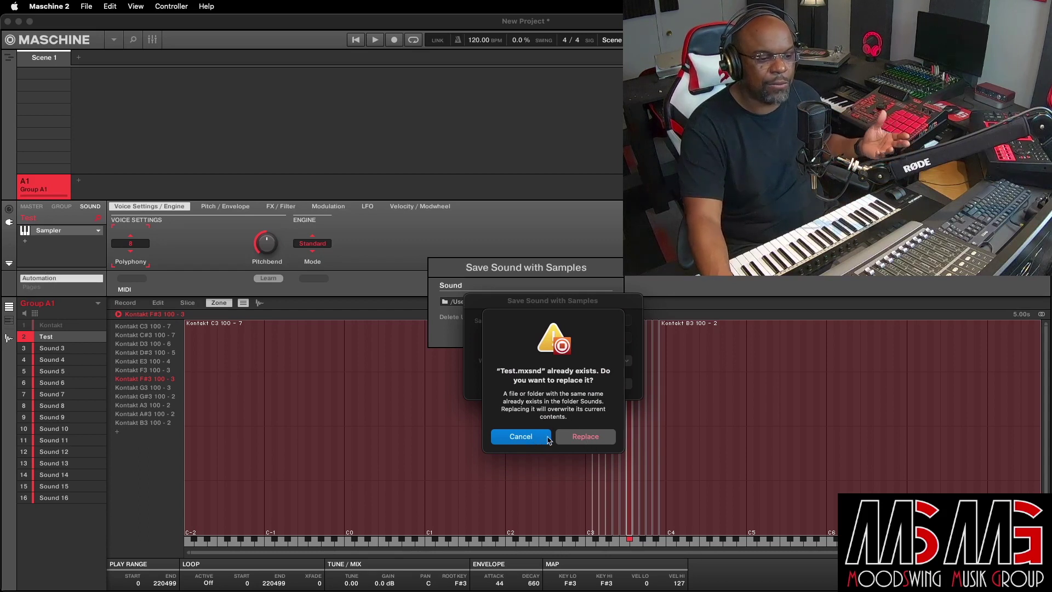
{"action": "left_click", "coordinate": [585, 438]}
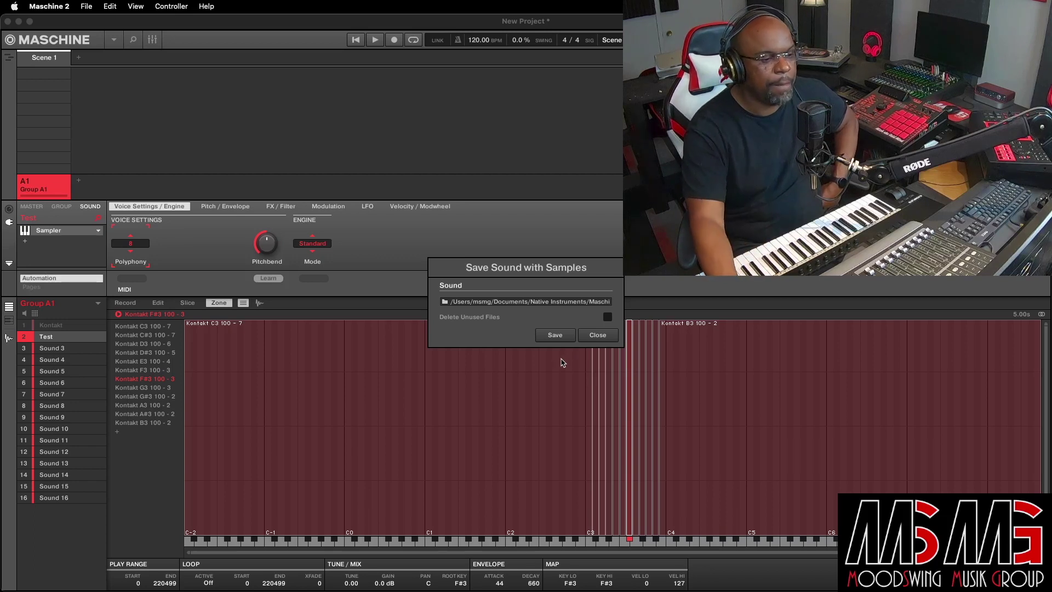
- Append 1 to the file name and save the sound with samples as Test1
{"action": "left_click", "coordinate": [570, 302]}
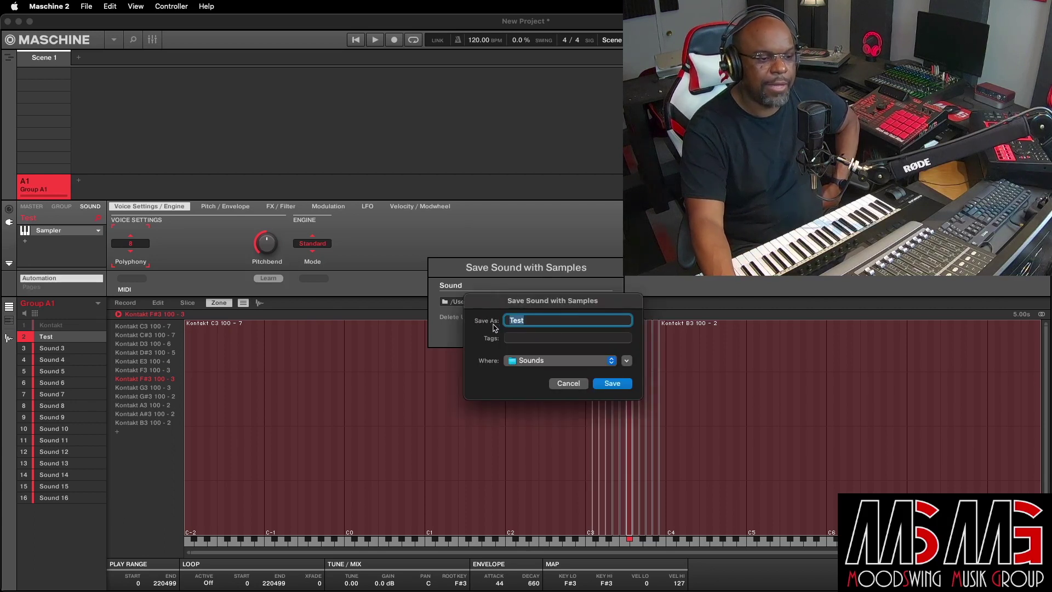
{"action": "left_click", "coordinate": [528, 319]}
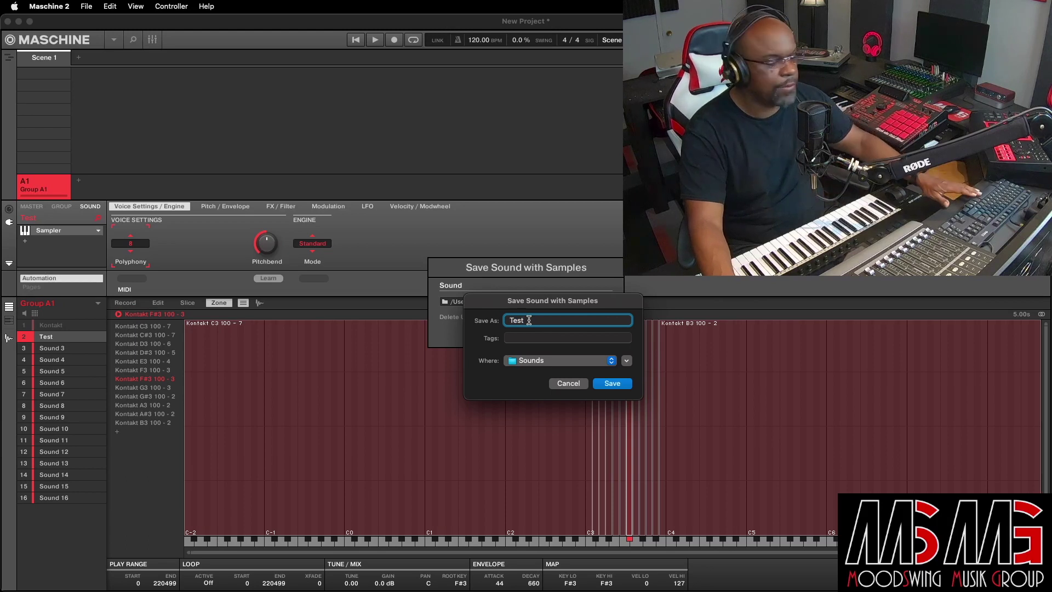
{"action": "type", "text": "1"}
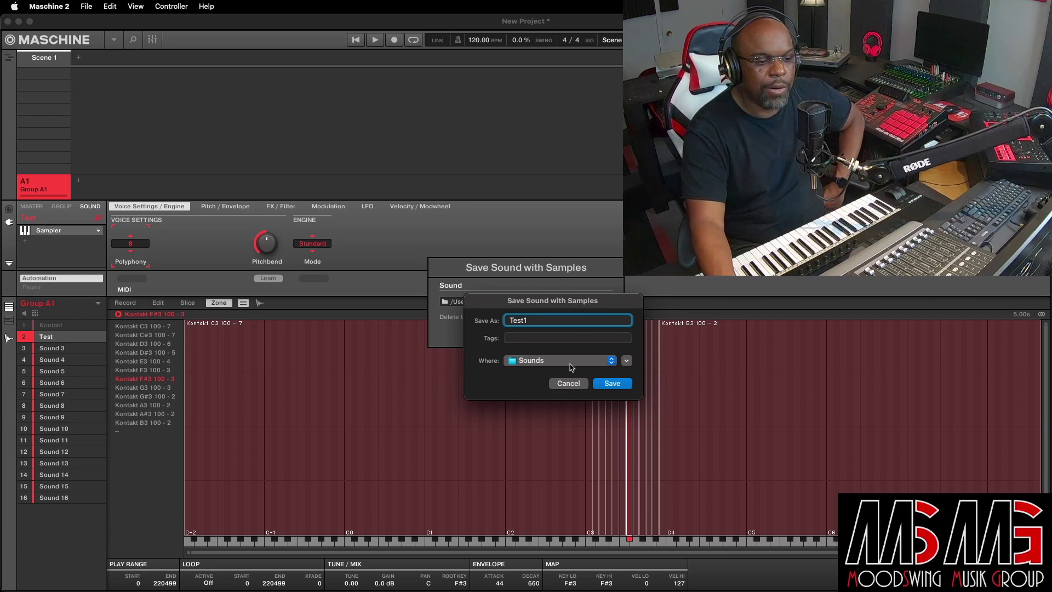
{"action": "left_click", "coordinate": [612, 384]}
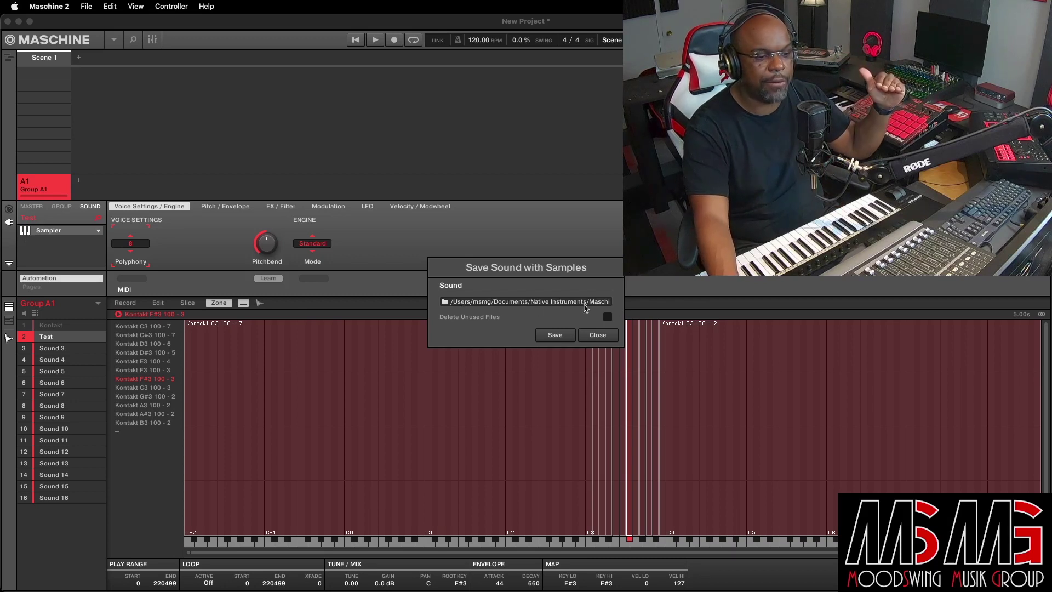
{"action": "left_click", "coordinate": [556, 335]}
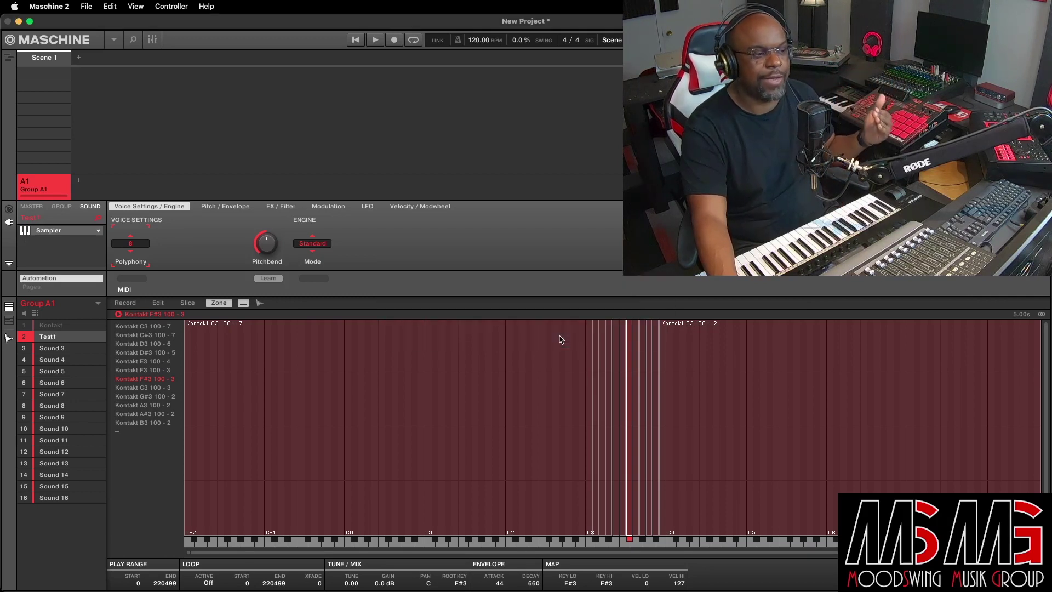
{"action": "right_click", "coordinate": [63, 306]}
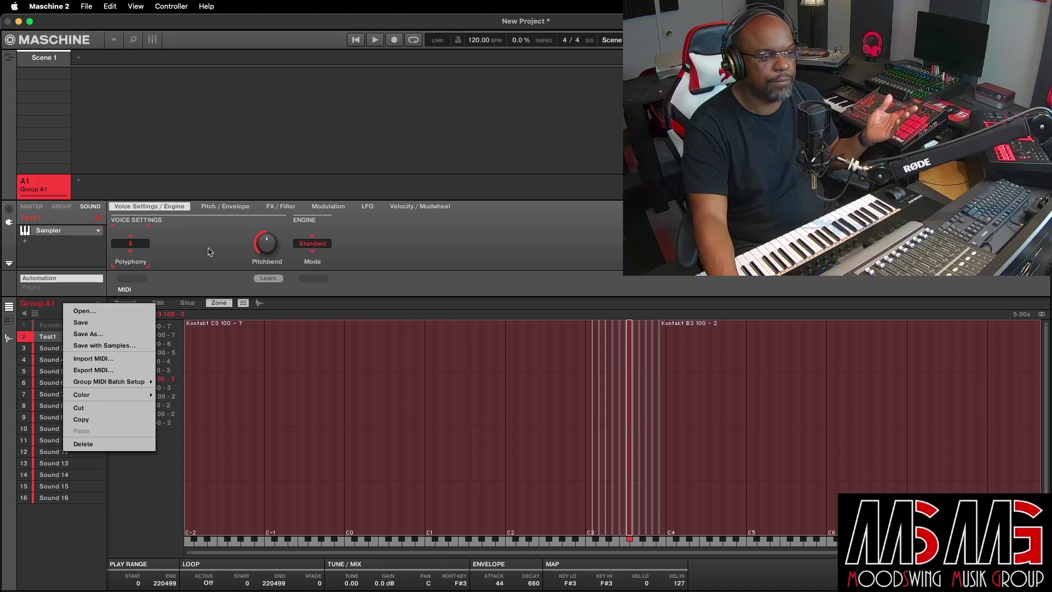
{"action": "left_click", "coordinate": [150, 294]}
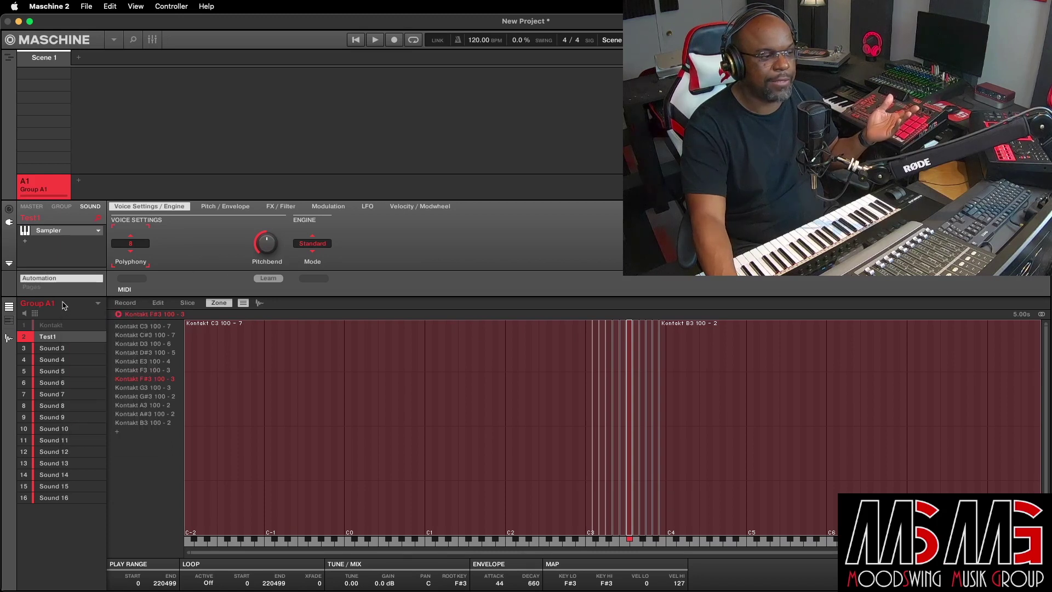
{"action": "right_click", "coordinate": [64, 306]}
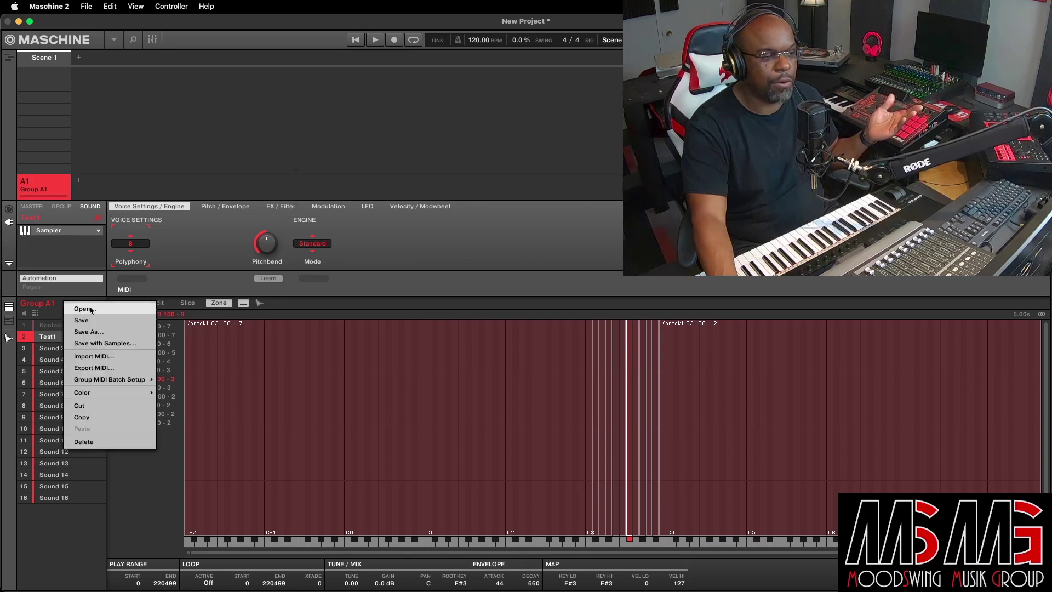
{"action": "left_click", "coordinate": [91, 310]}
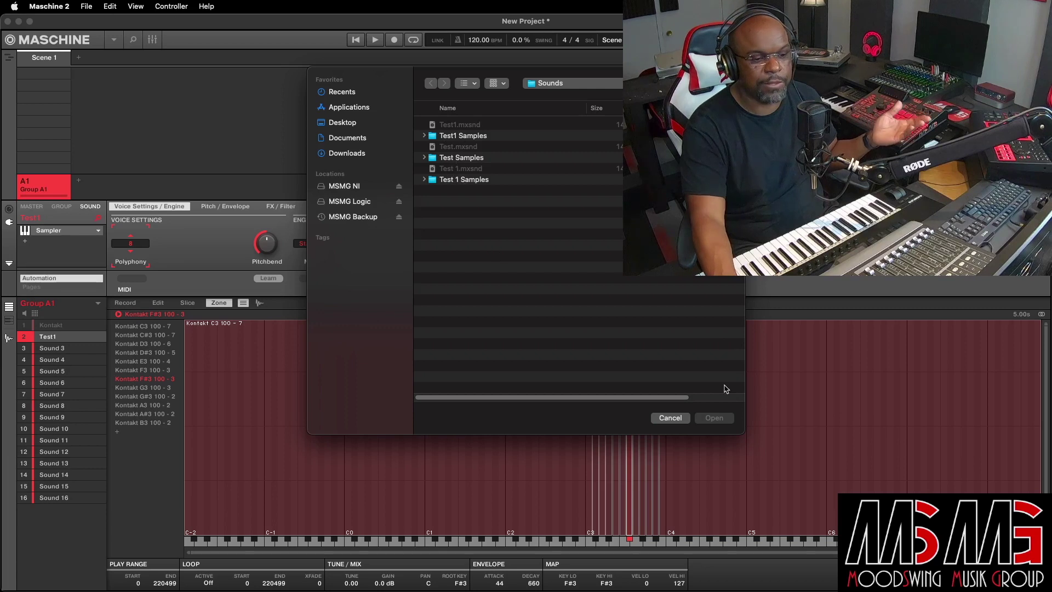
{"action": "left_click", "coordinate": [674, 418]}
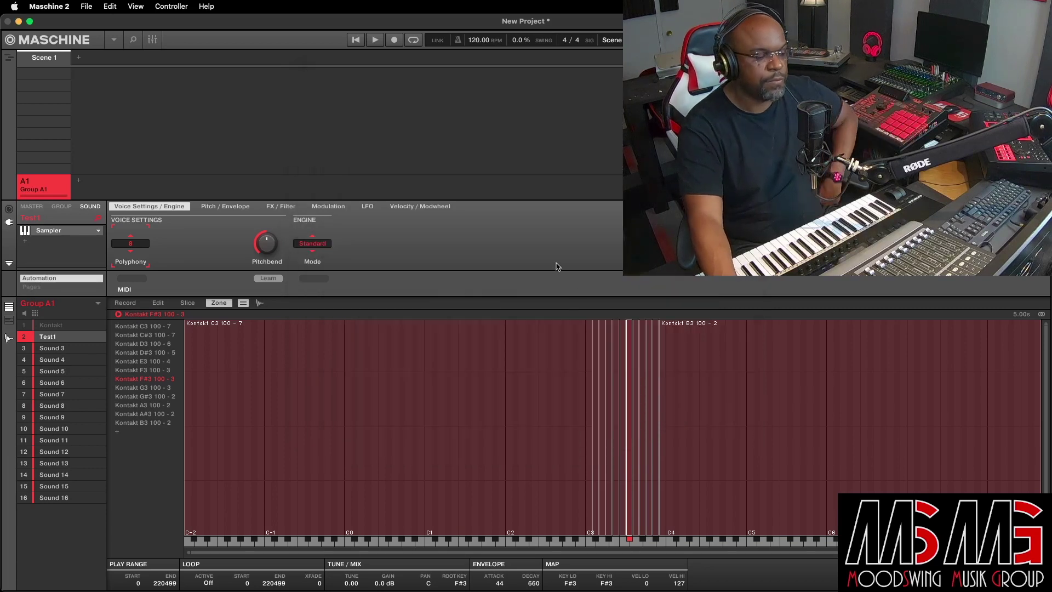